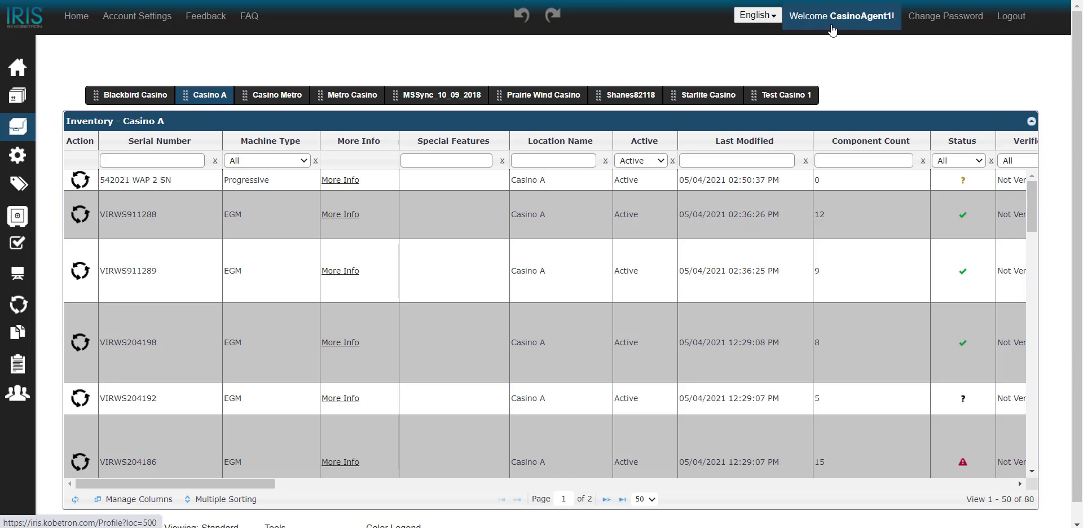
Start a Tournament Change request for machine VIRWS204198 in the Casino A inventory
mouse_move(45, 143)
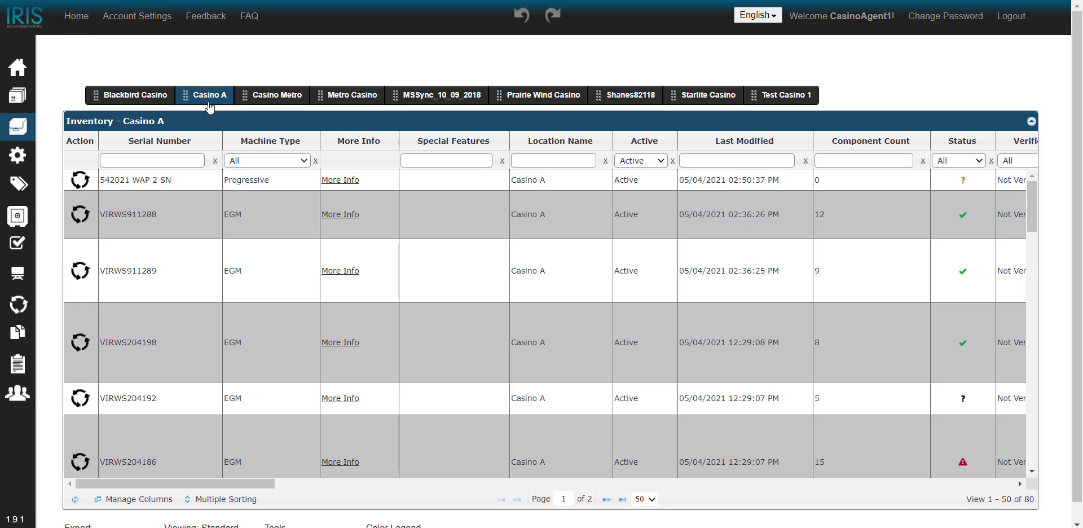
click(188, 358)
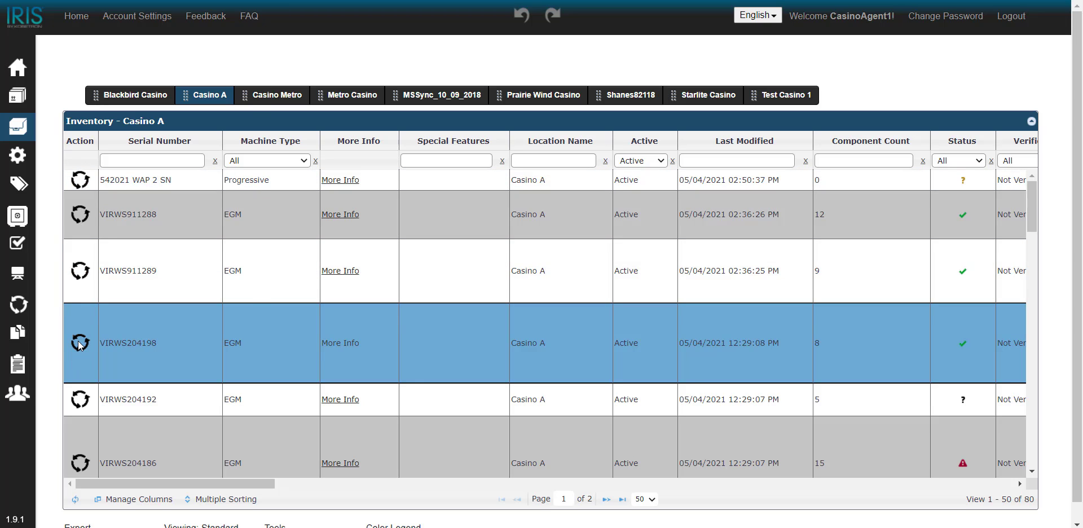
click(79, 343)
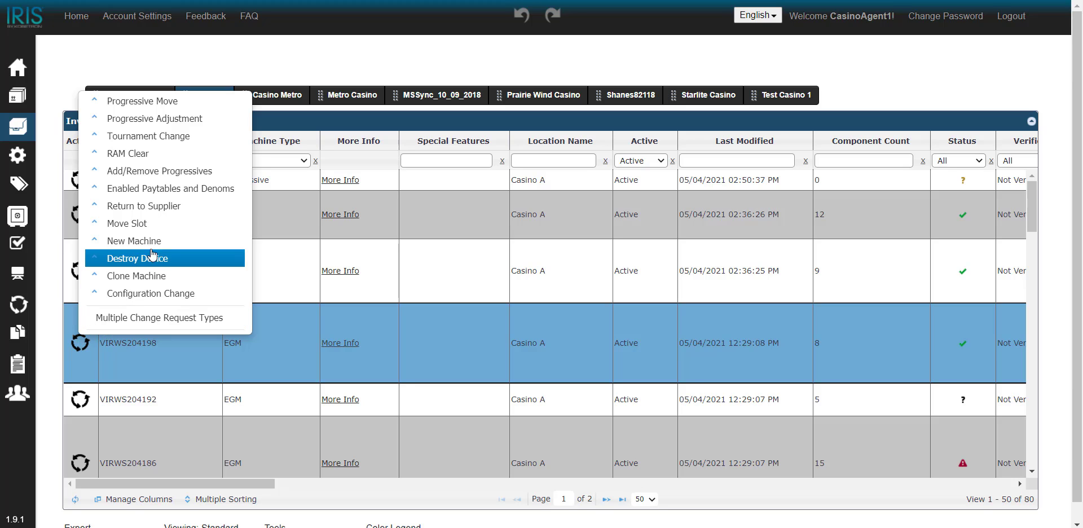
click(182, 141)
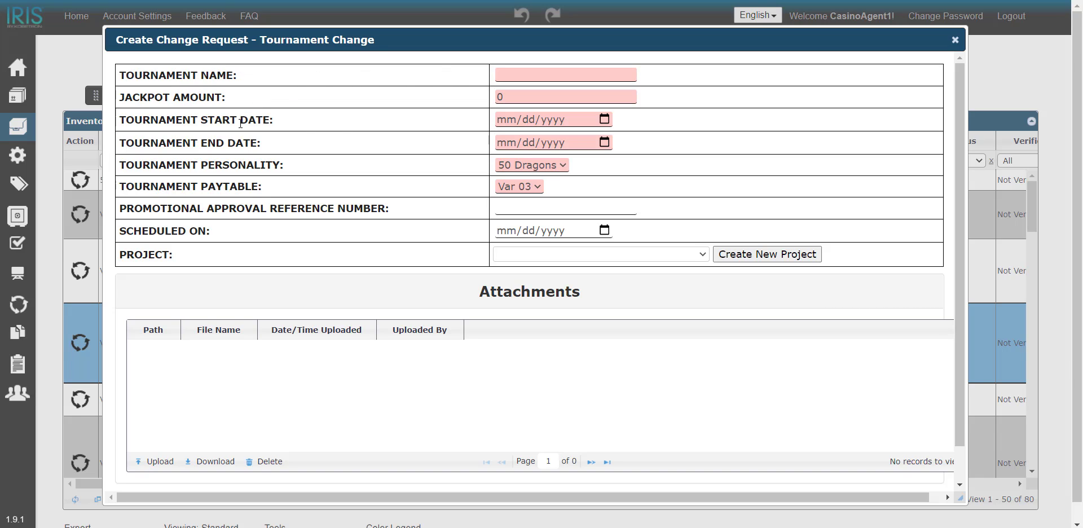
Name the tournament "Demo Tournament" and set its jackpot amount to 50000
click(512, 74)
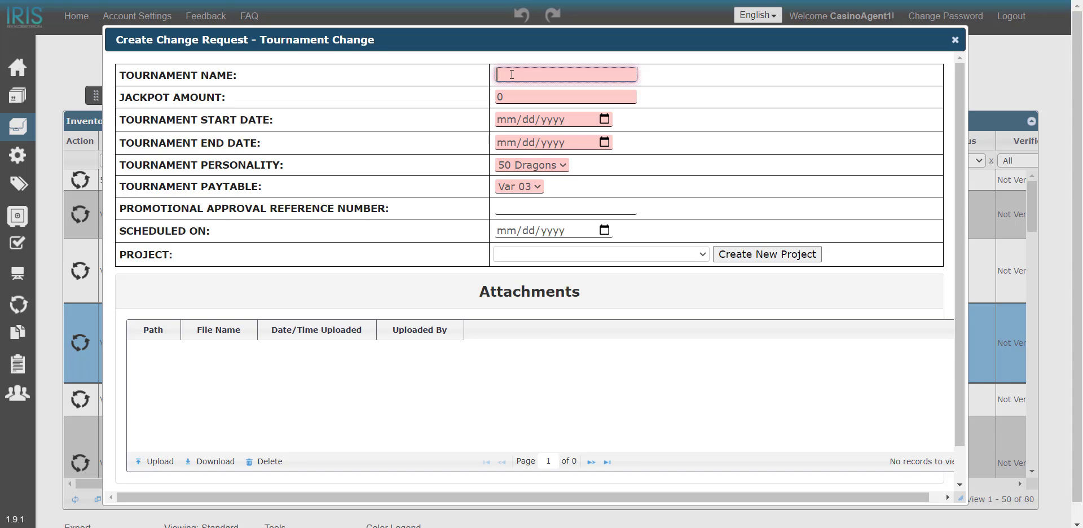
text(Demo Tournament)
click(553, 96)
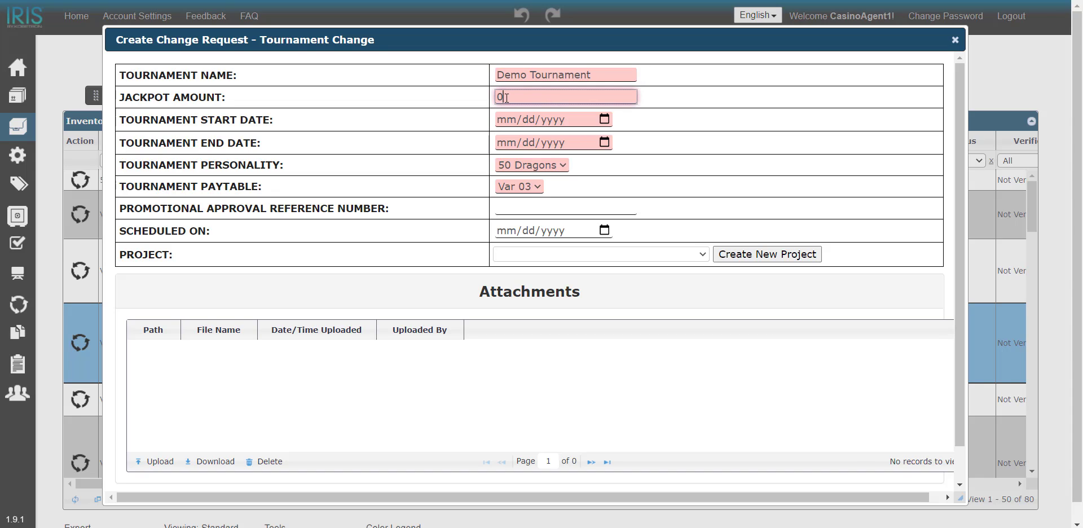
key(BackSpace)
text(50000)
Set the tournament start date to 05/04/2021 and the end date to 05/05/2021
click(602, 119)
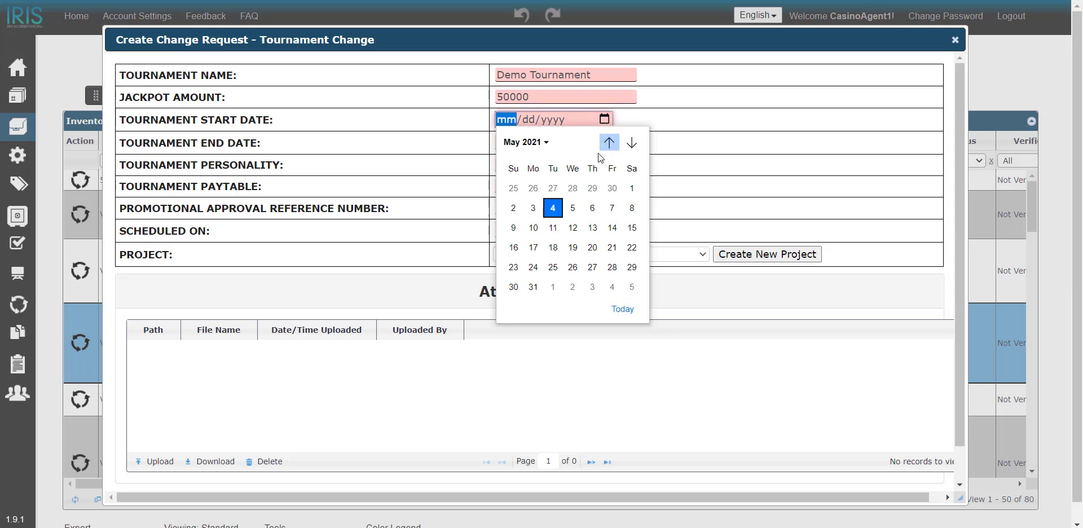
click(550, 209)
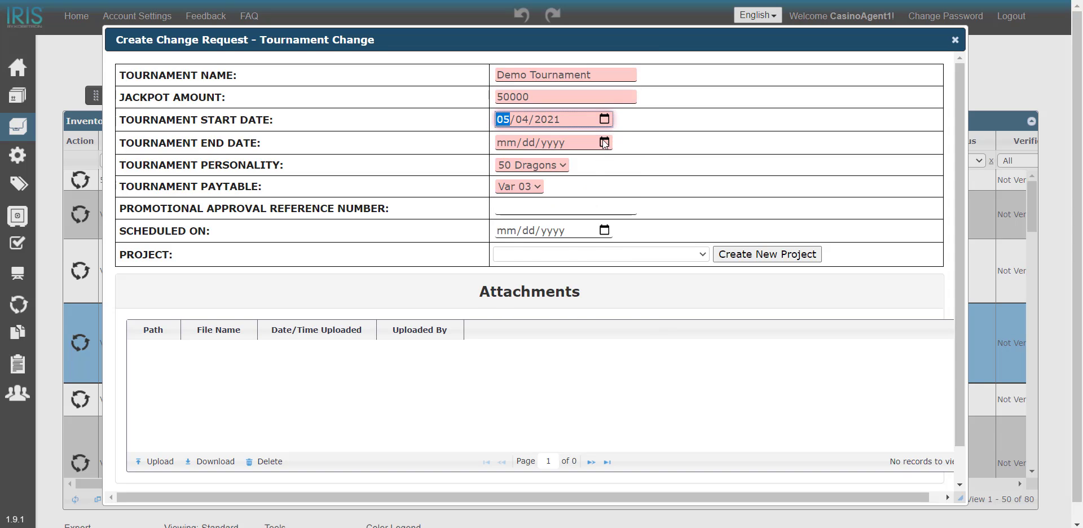
click(602, 143)
click(573, 230)
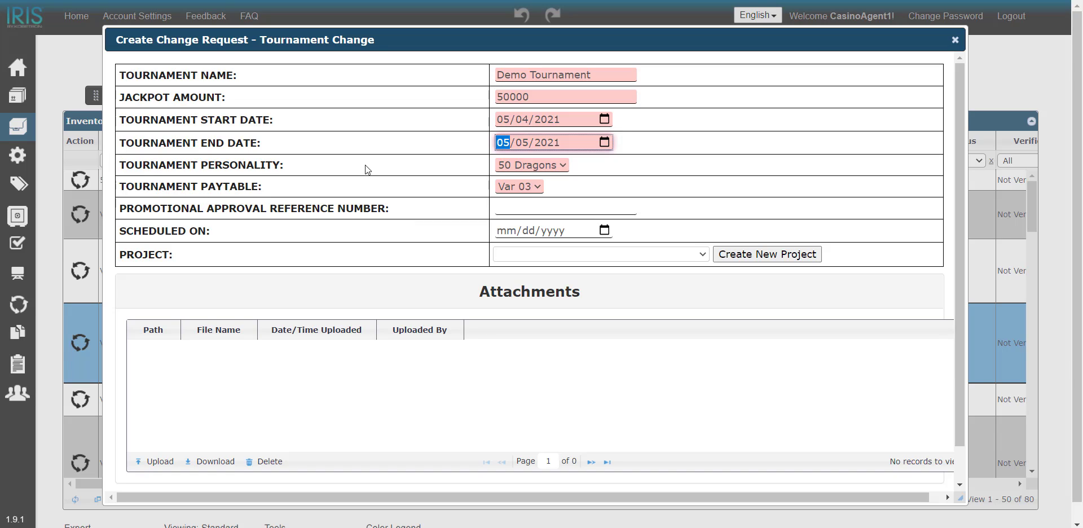
Choose 50 Dragons as the tournament personality and Var 99 as the tournament paytable
click(563, 167)
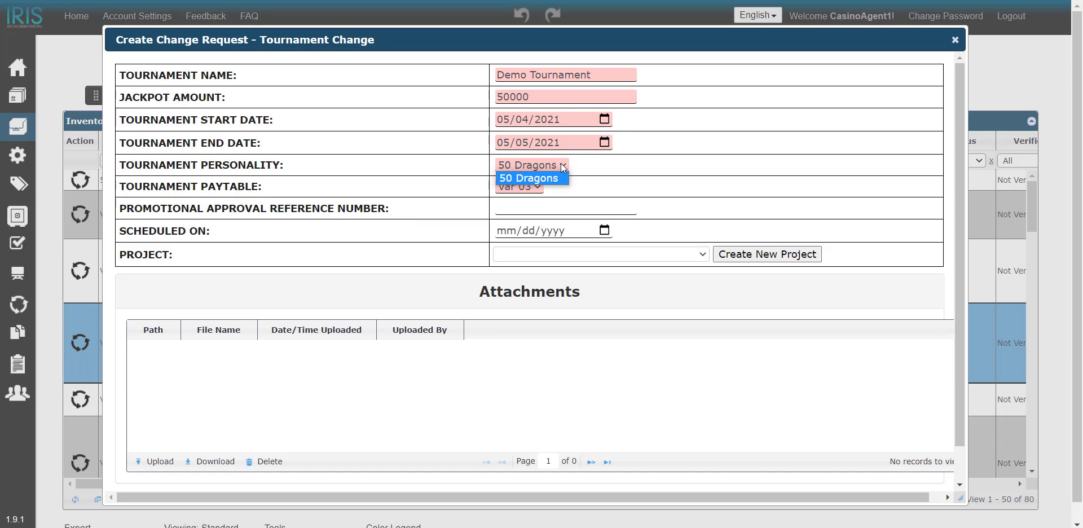
click(528, 179)
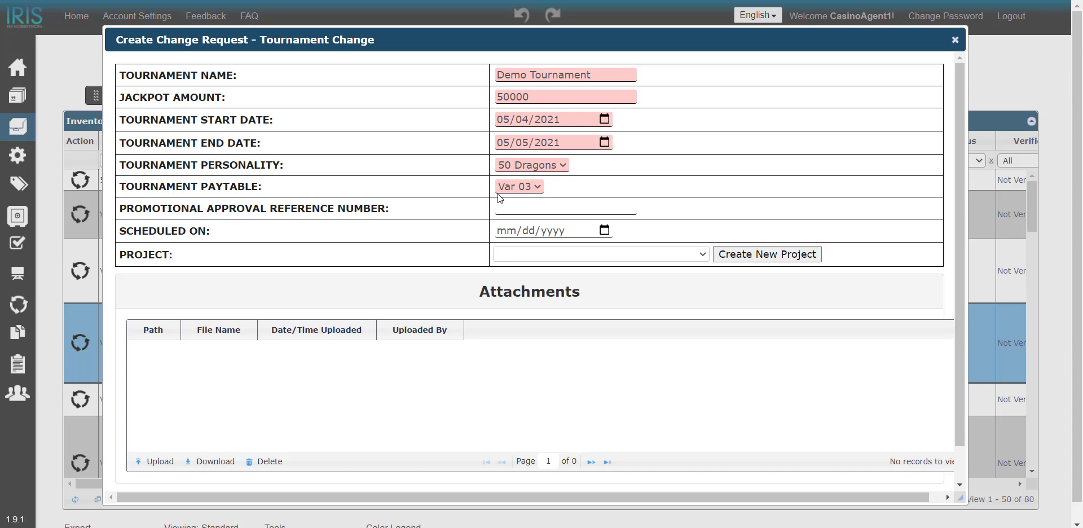
click(538, 186)
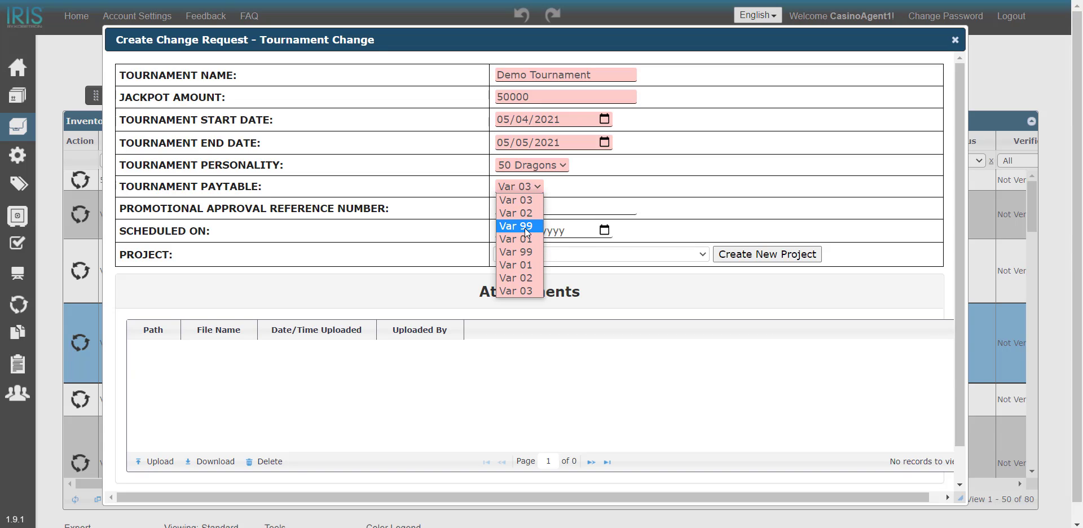
click(524, 228)
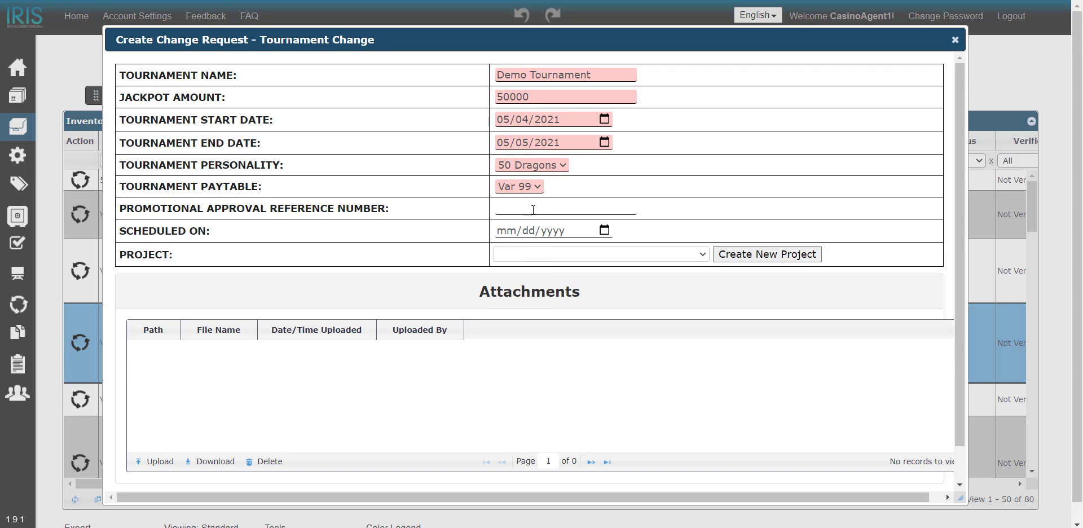
Enter 123456 as the promotional approval reference number of the tournament change
click(535, 208)
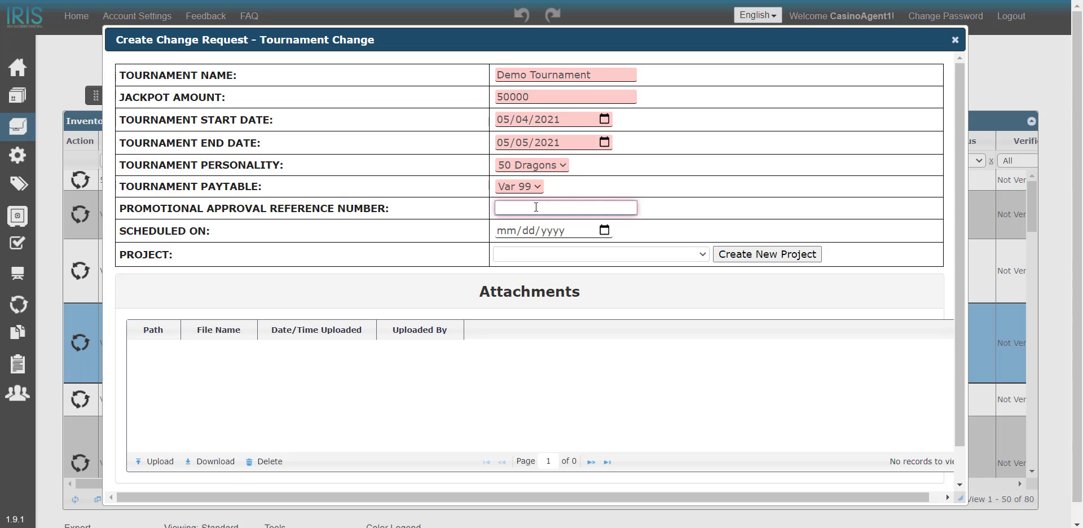
text(123456)
Schedule the tournament change for 05/04/2021 and submit the change request
click(604, 230)
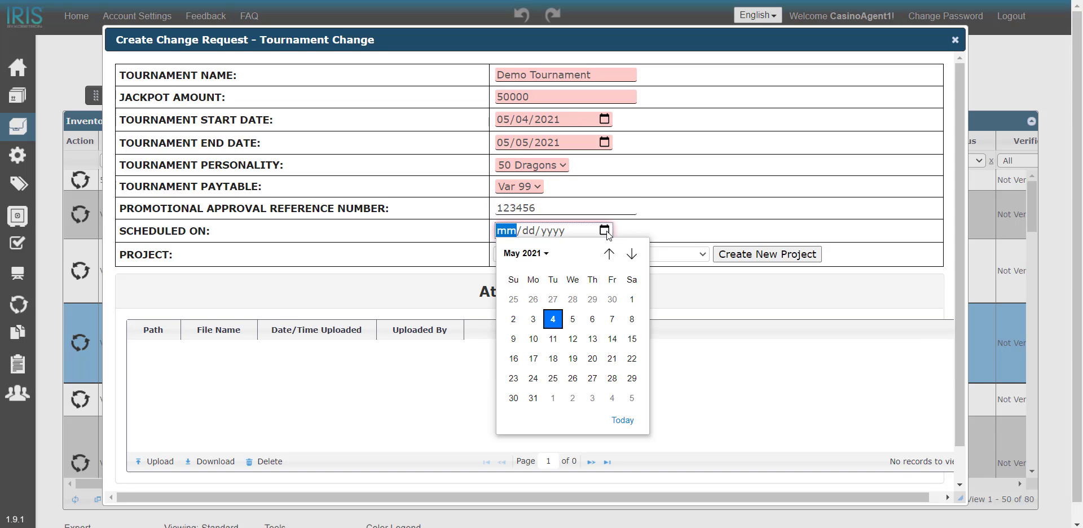
click(552, 319)
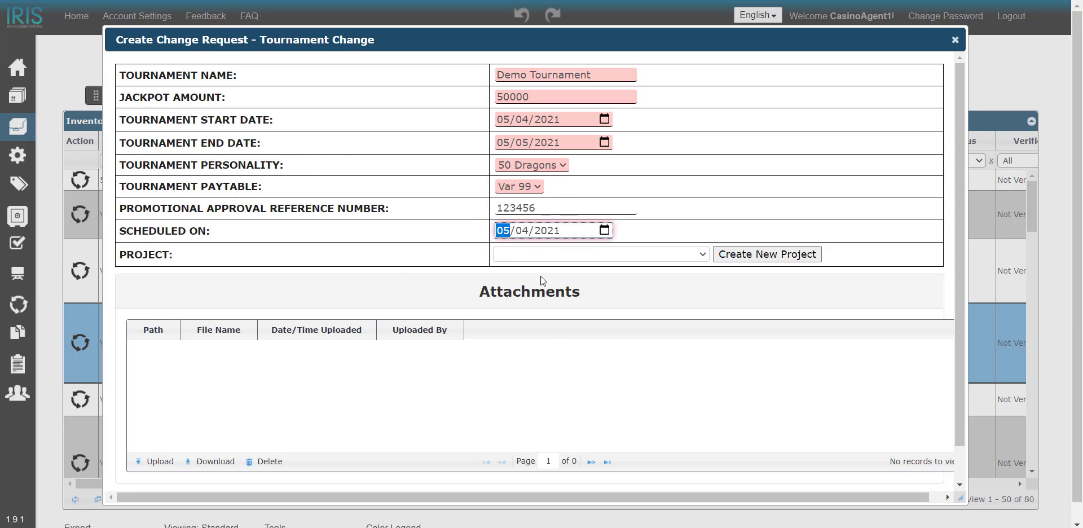
scroll(527, 374, down, 3)
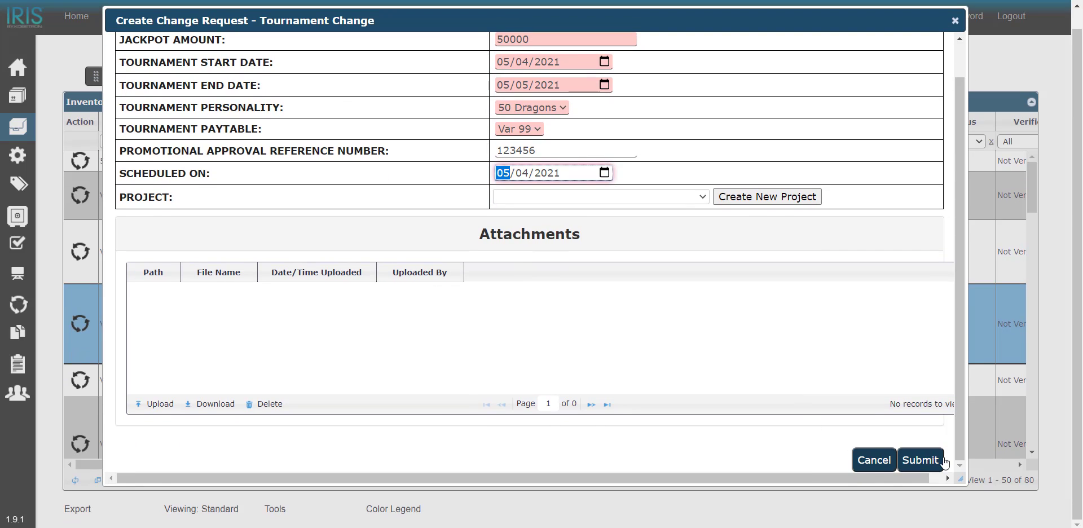
click(925, 458)
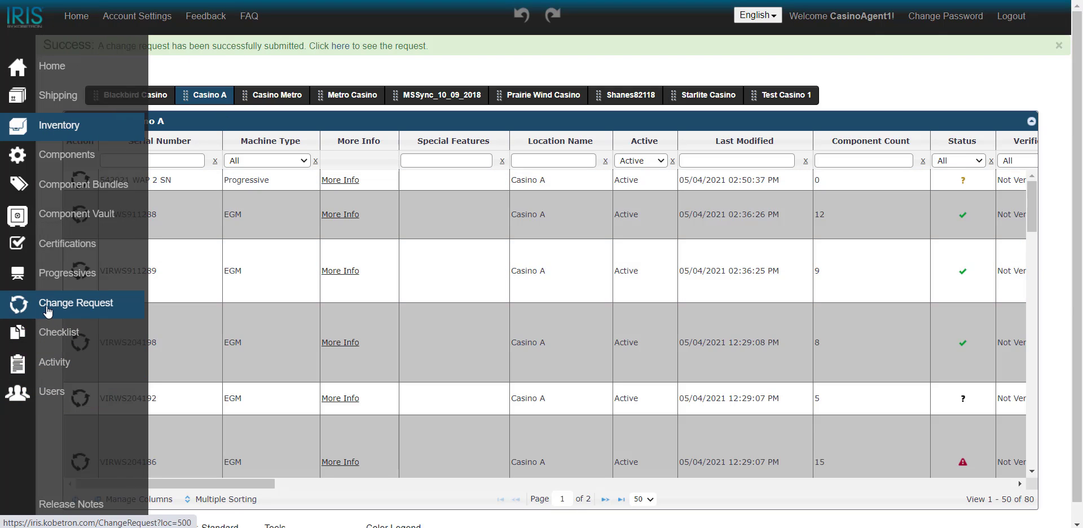
Open the drafted Tournament Change request for VIRWS204198 from the change requests and request regulator approval
click(48, 310)
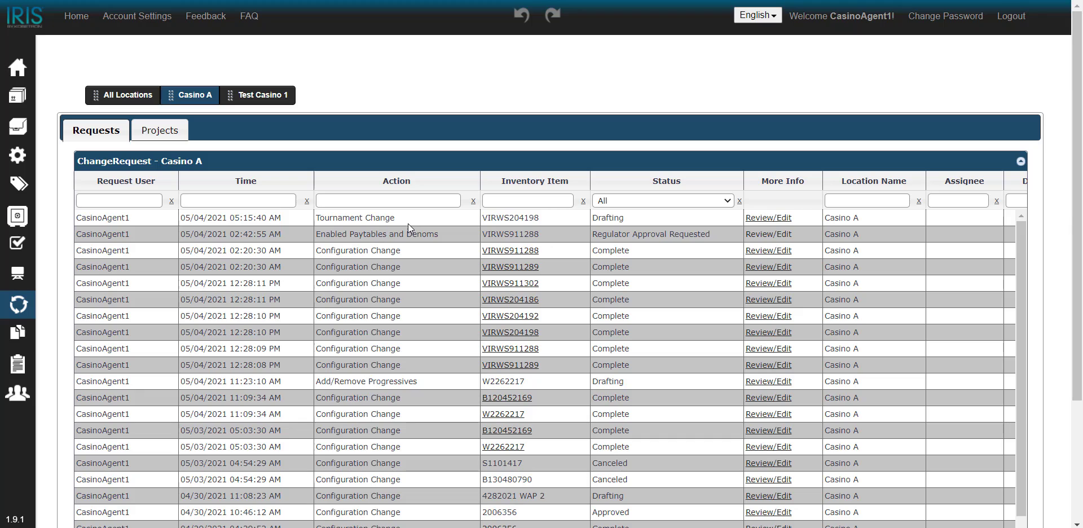
click(361, 221)
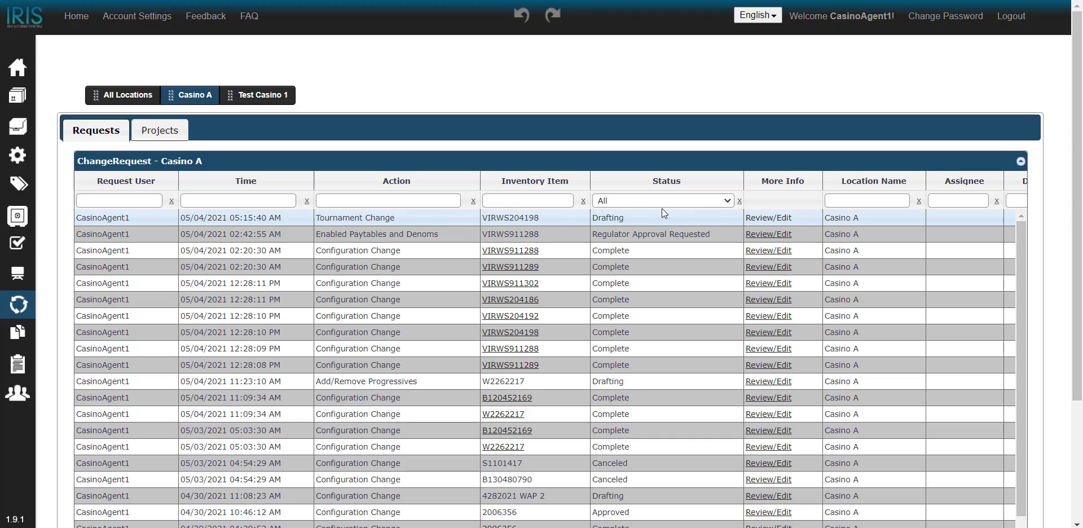
click(767, 221)
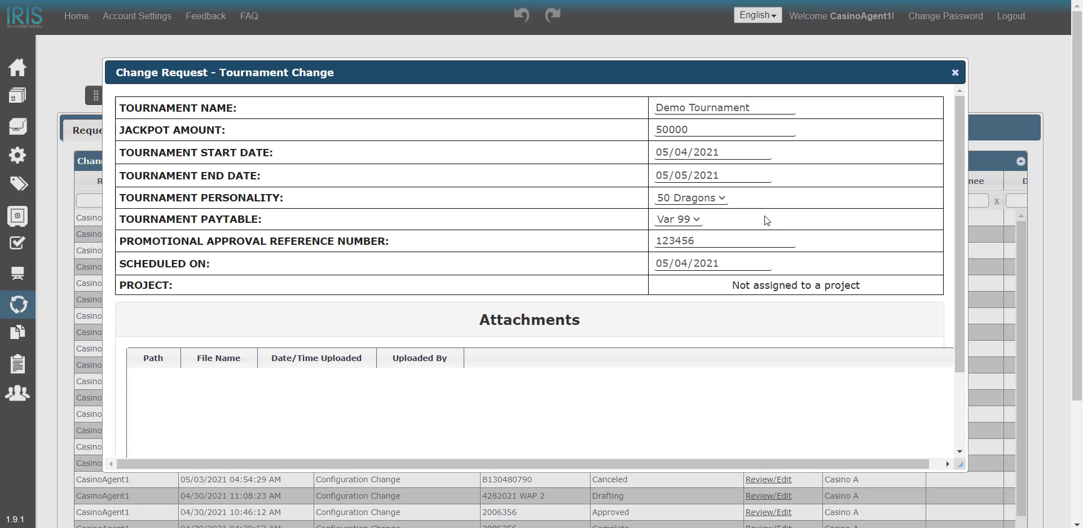
scroll(669, 245, down, 5)
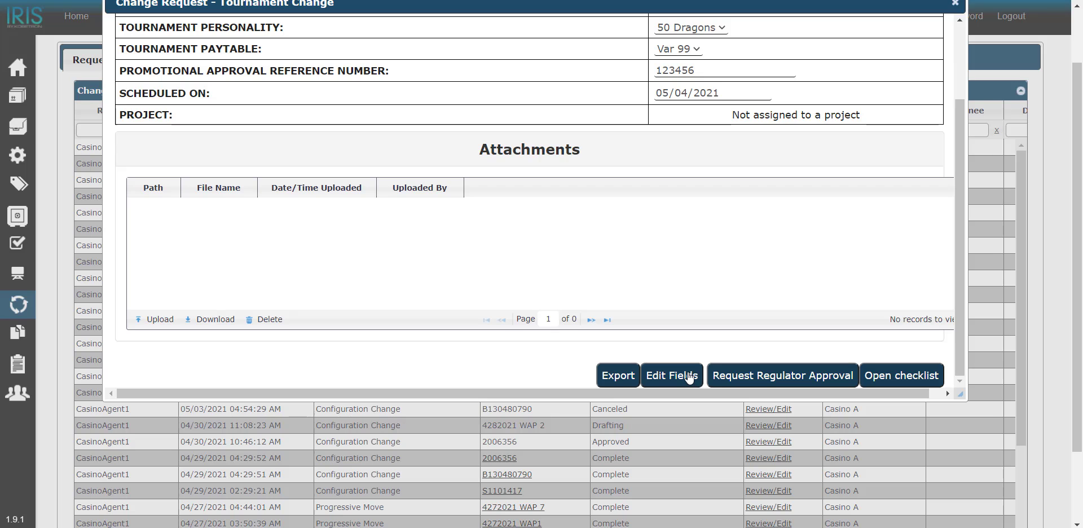
click(759, 375)
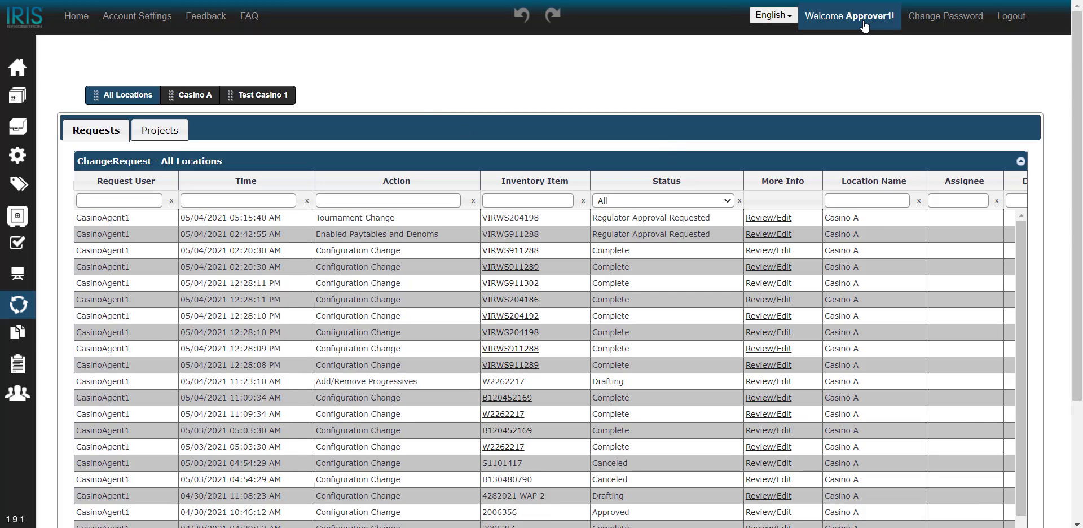
As the approver, review the Tournament Change request for VIRWS204198 and approve it
mouse_move(17, 305)
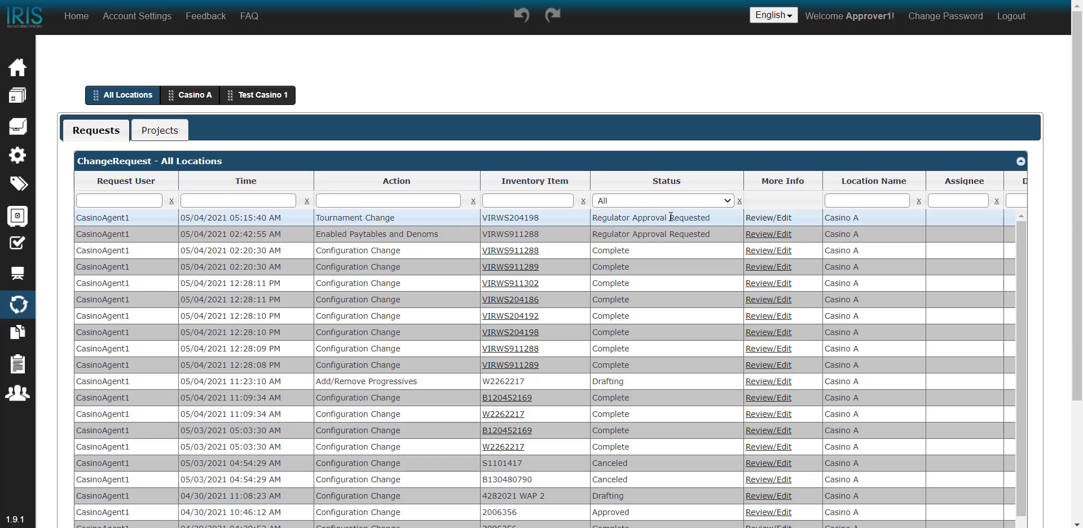
click(788, 218)
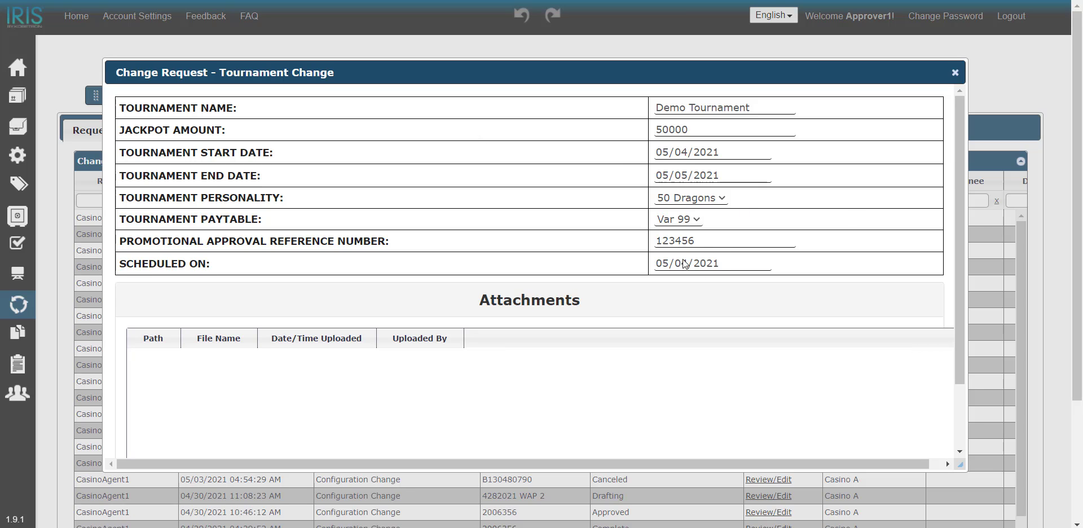
scroll(678, 255, down, 2)
scroll(691, 269, down, 3)
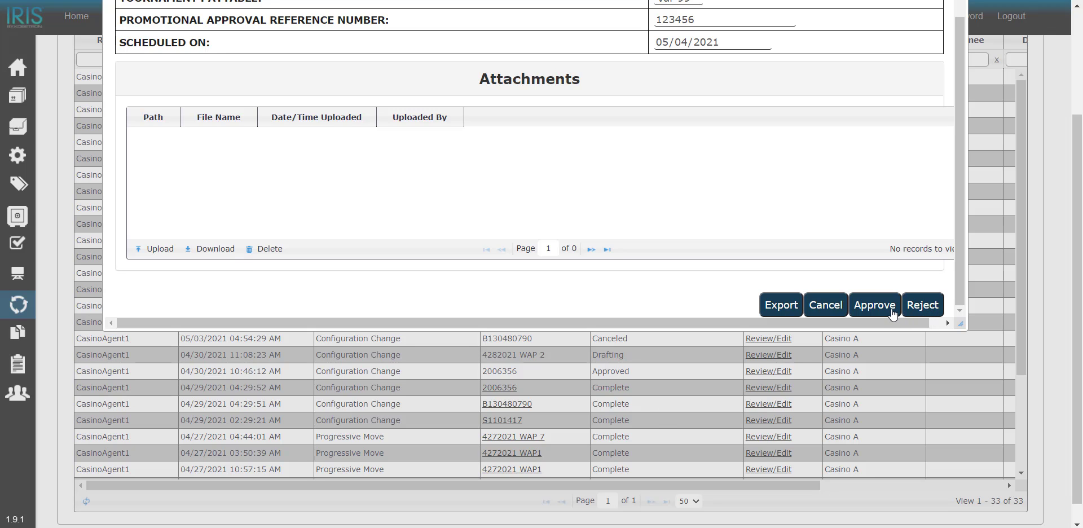
click(874, 305)
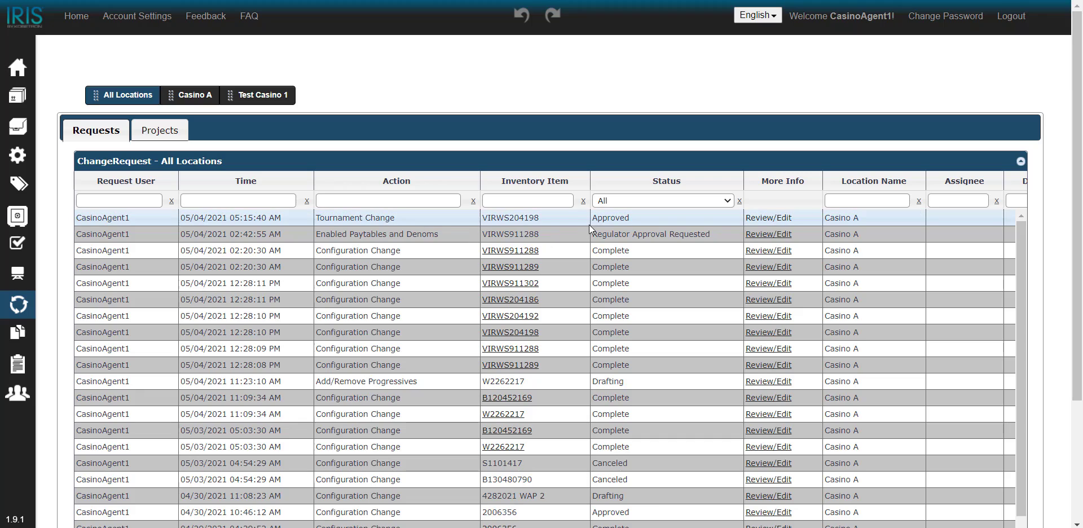
As the casino agent, open the approved Tournament Change request for VIRWS204198 and complete it
click(777, 223)
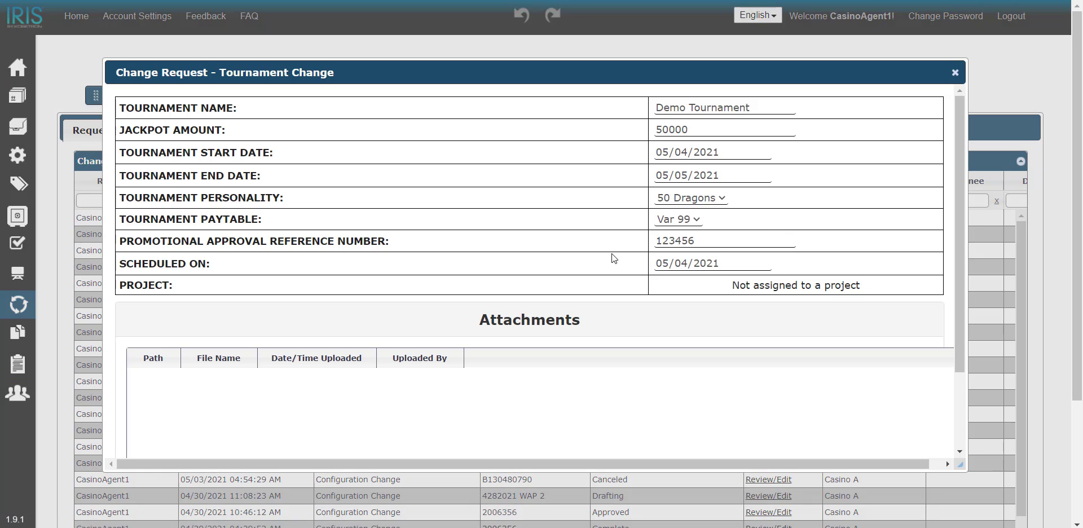
scroll(611, 256, down, 5)
scroll(663, 313, down, 1)
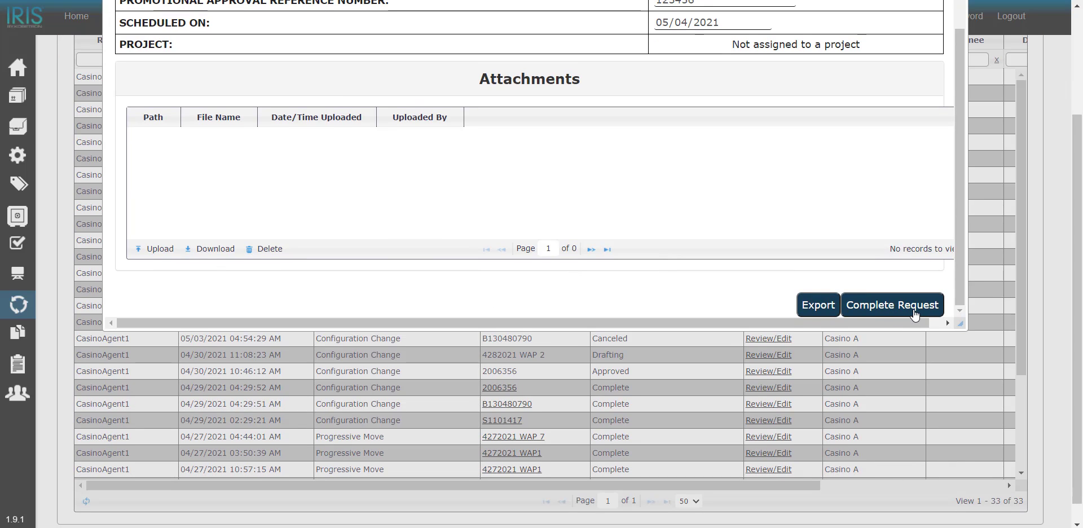
click(919, 314)
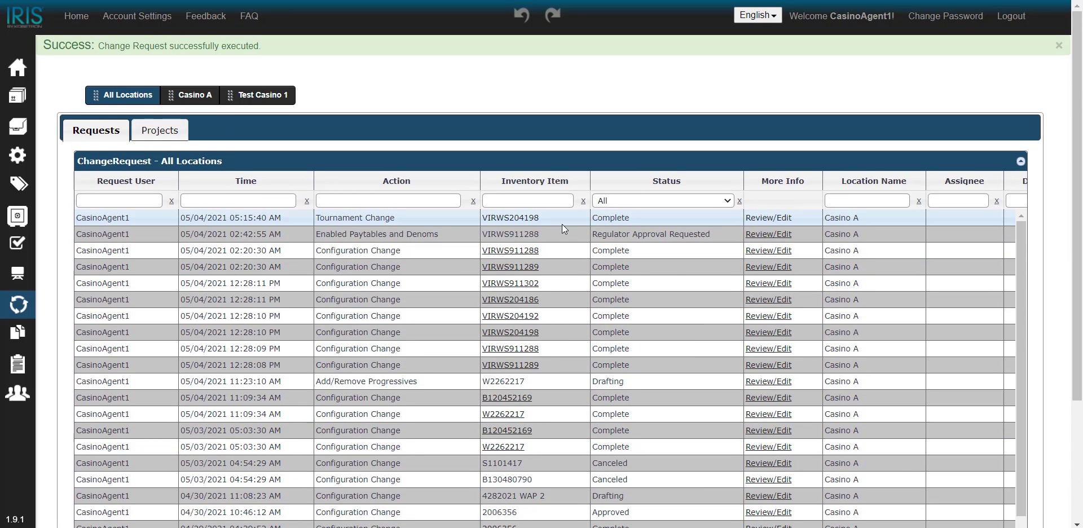
Open the details of inventory item VIRWS204198 from the completed Tournament Change and show the machine's change requests
click(519, 220)
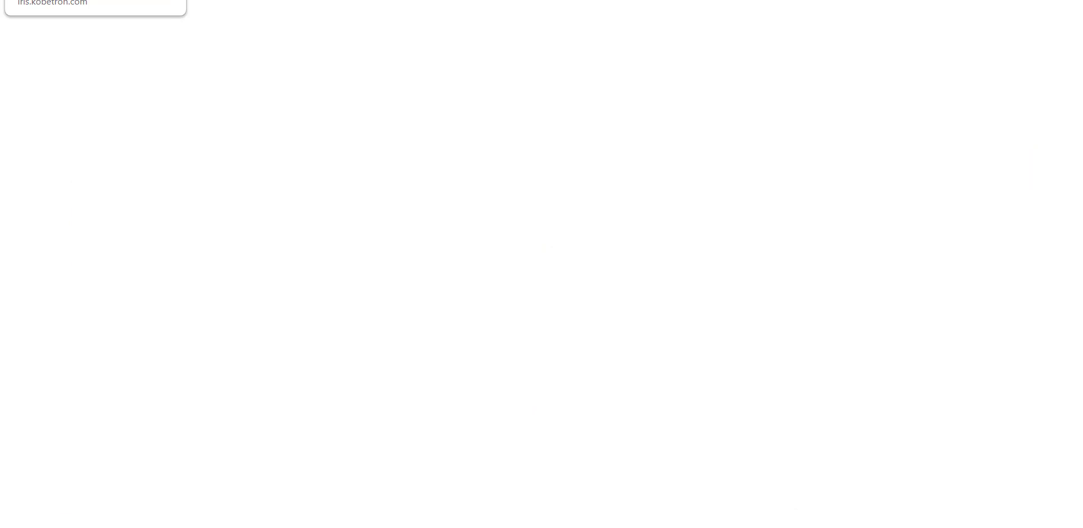
click(73, 0)
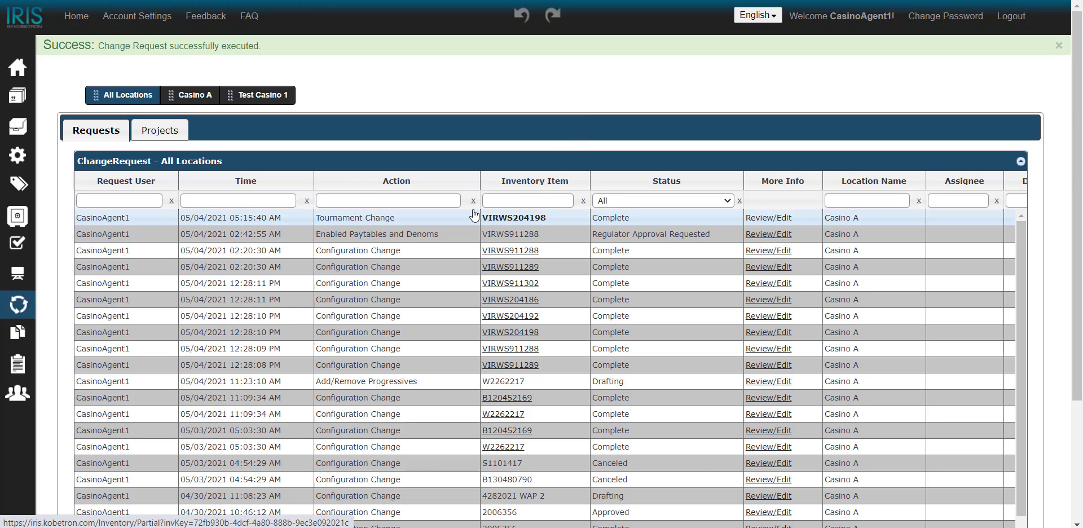
click(503, 221)
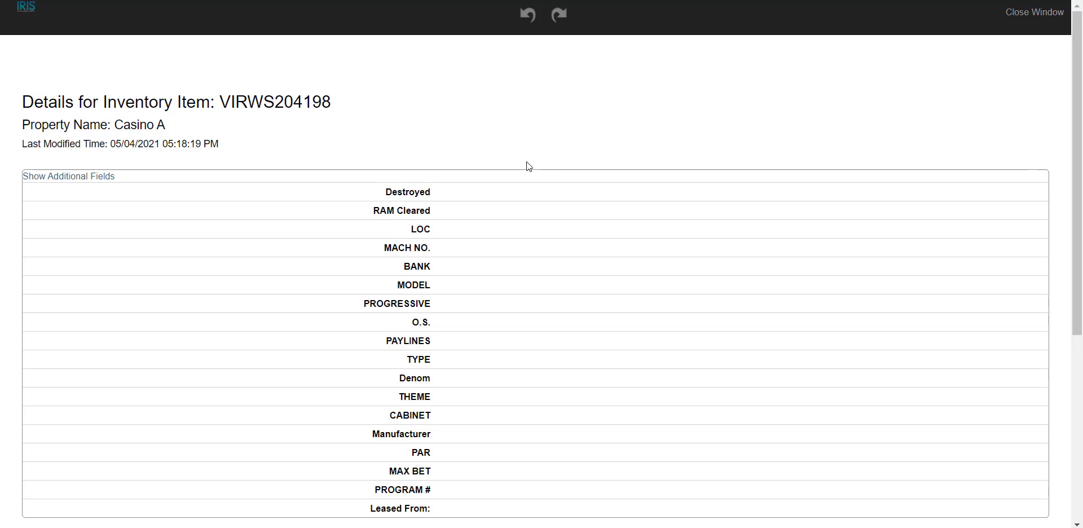
scroll(478, 171, down, 5)
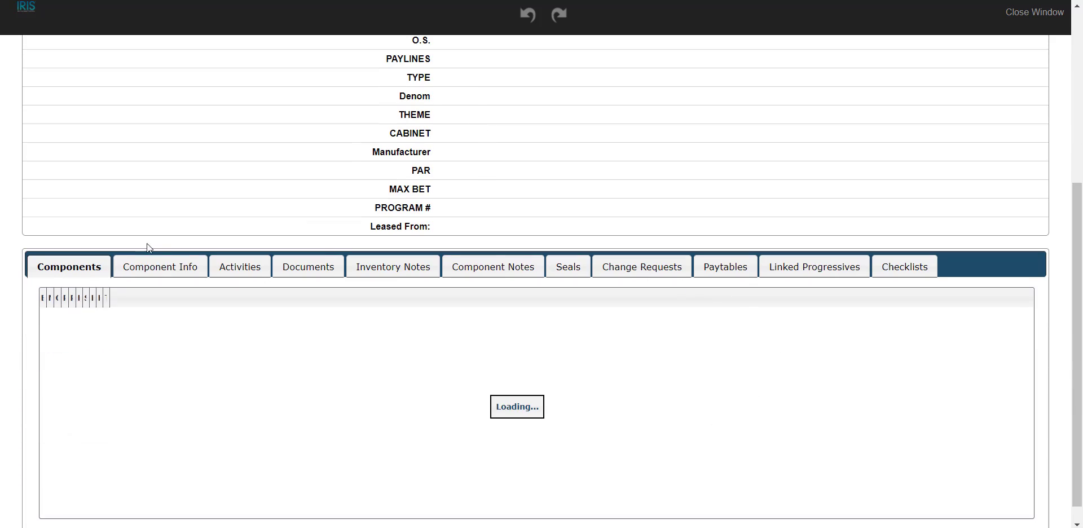
click(657, 275)
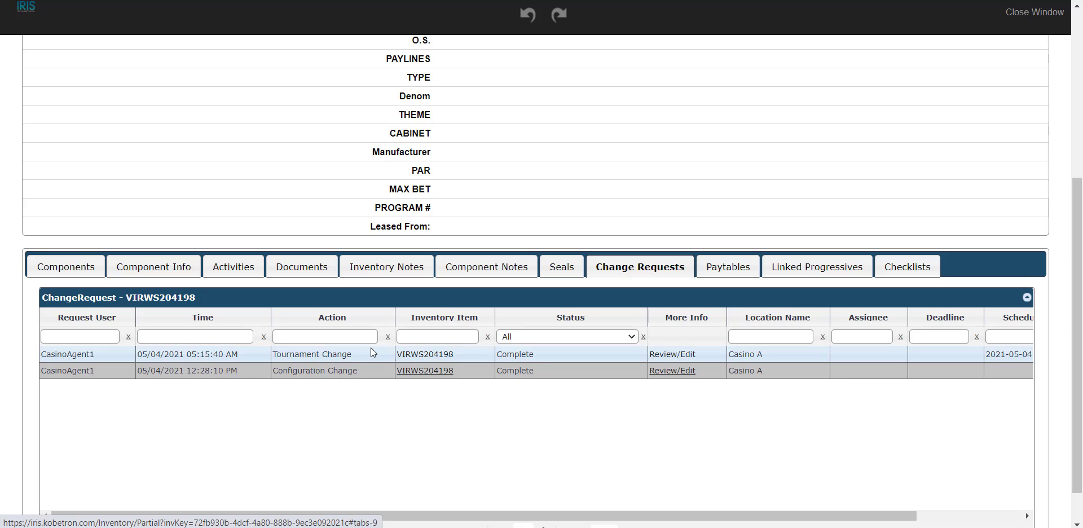
Review the Tournament Change entry in the machine's change request history, including its fields and attachments, and close it
click(692, 358)
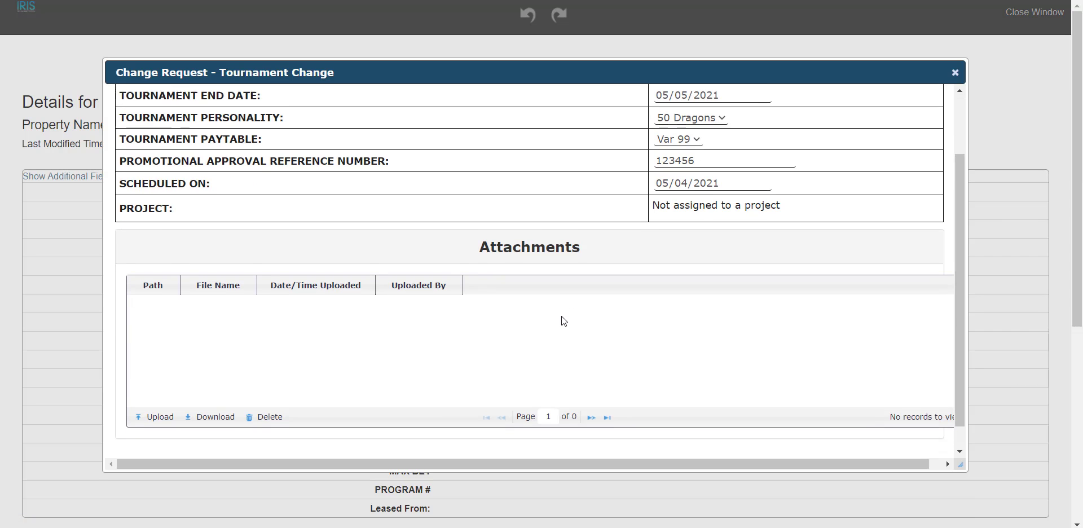
scroll(564, 321, down, 1)
scroll(590, 212, up, 3)
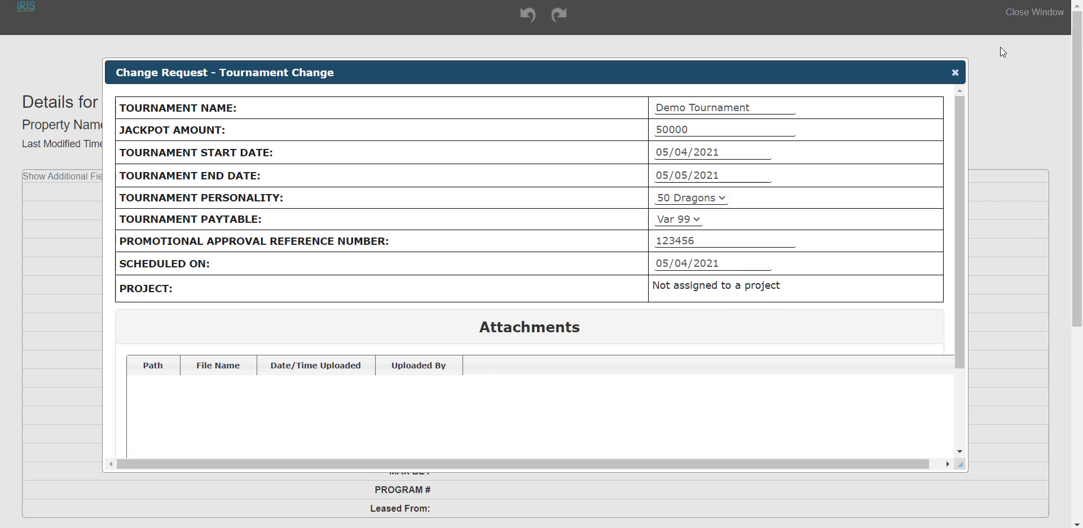
click(955, 72)
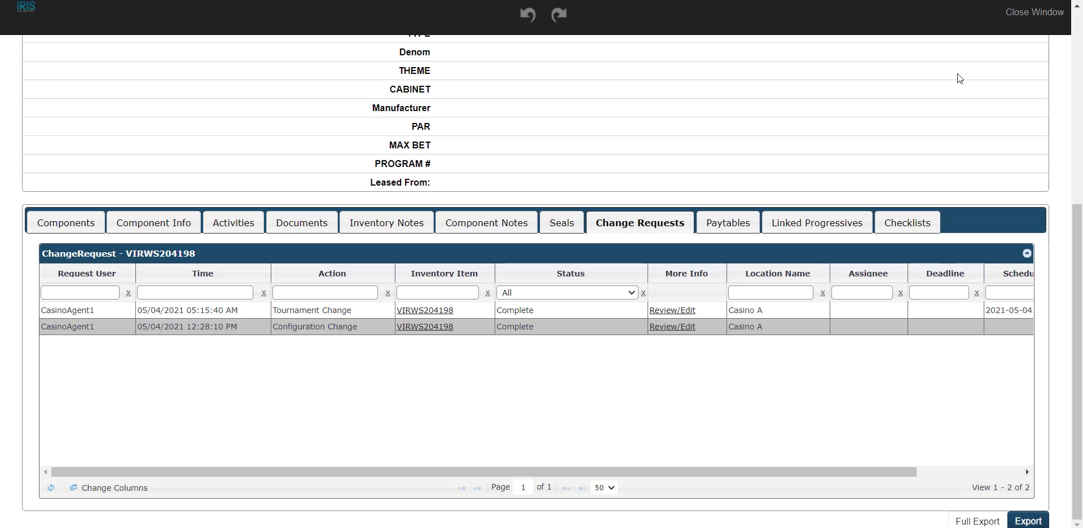